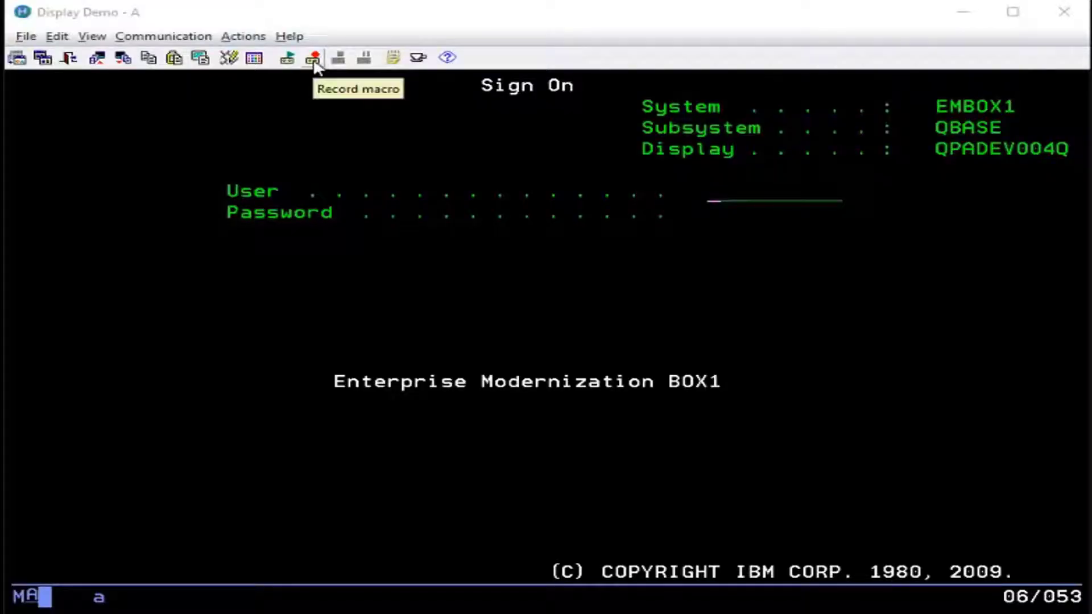
- Create macro 'Celdial' in the current session, described 'Navigate to Celdial Application', and dismiss the hotspots notice
left_click(315, 65)
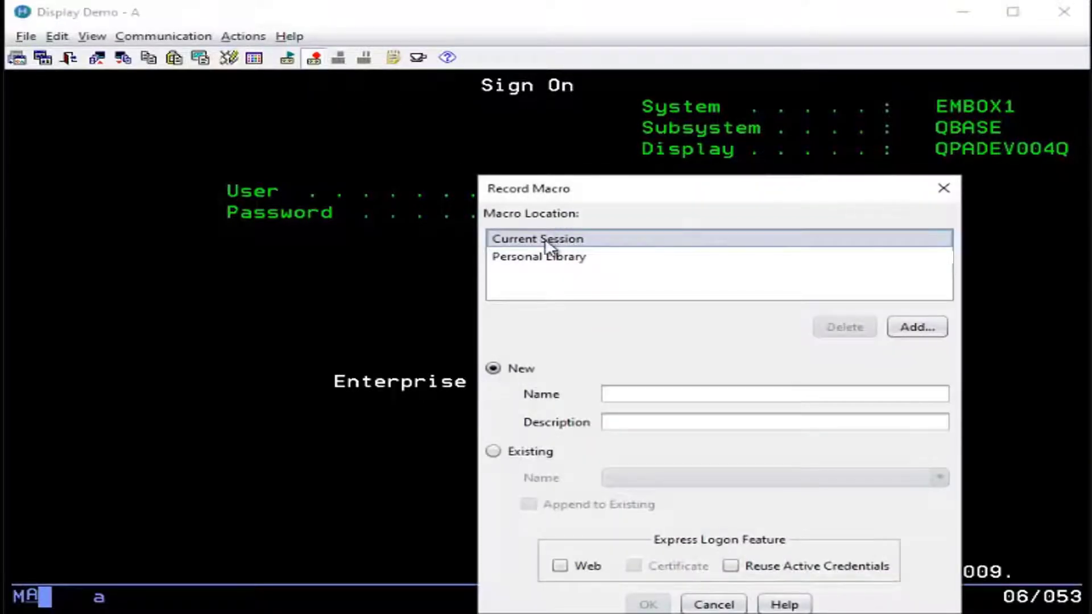
left_click(537, 259)
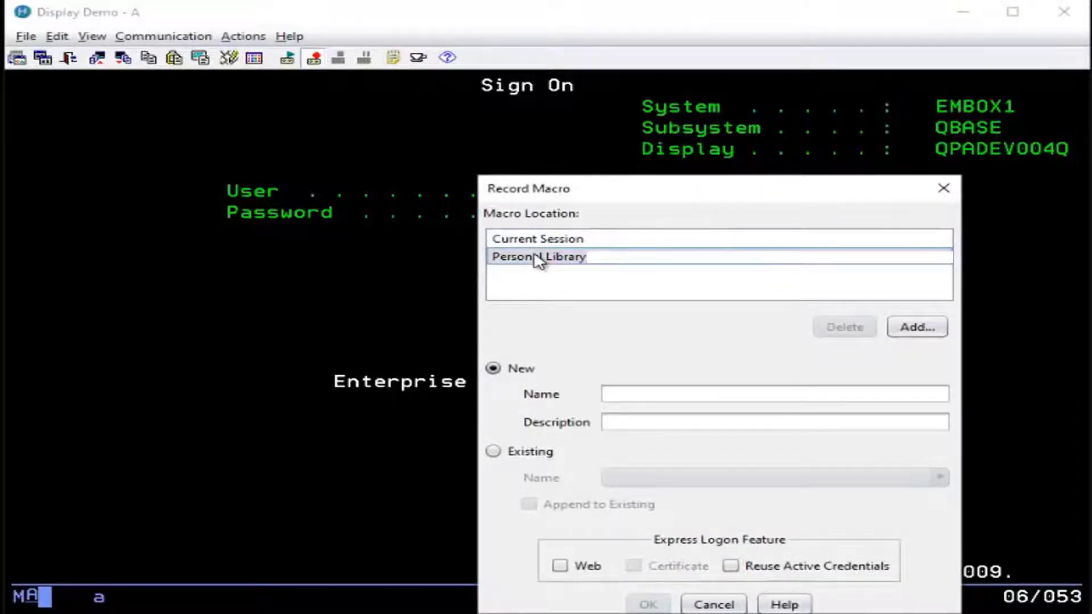
left_click(523, 241)
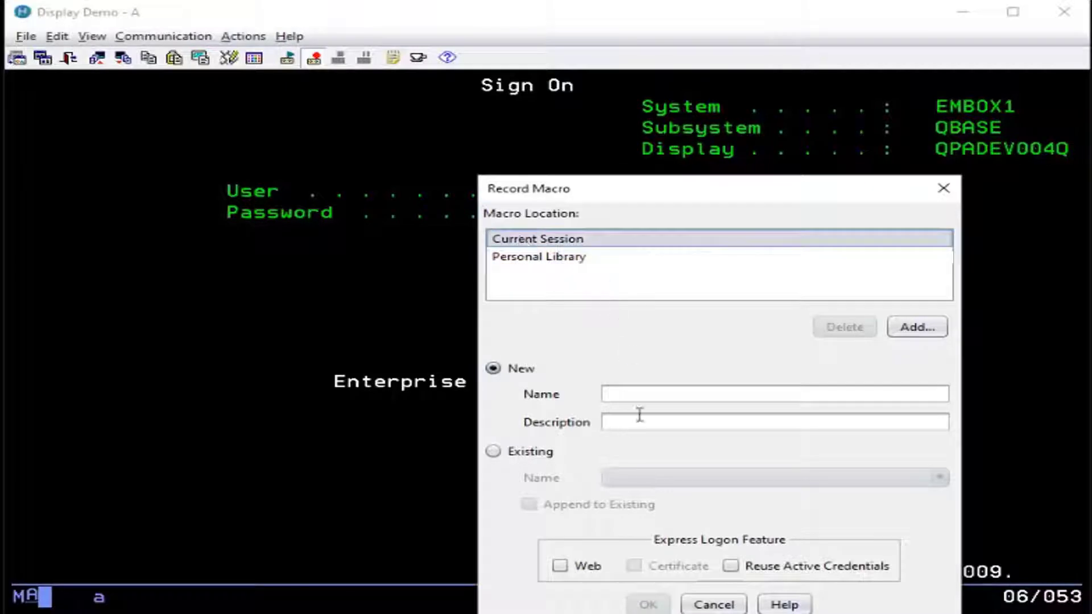
left_click(666, 396)
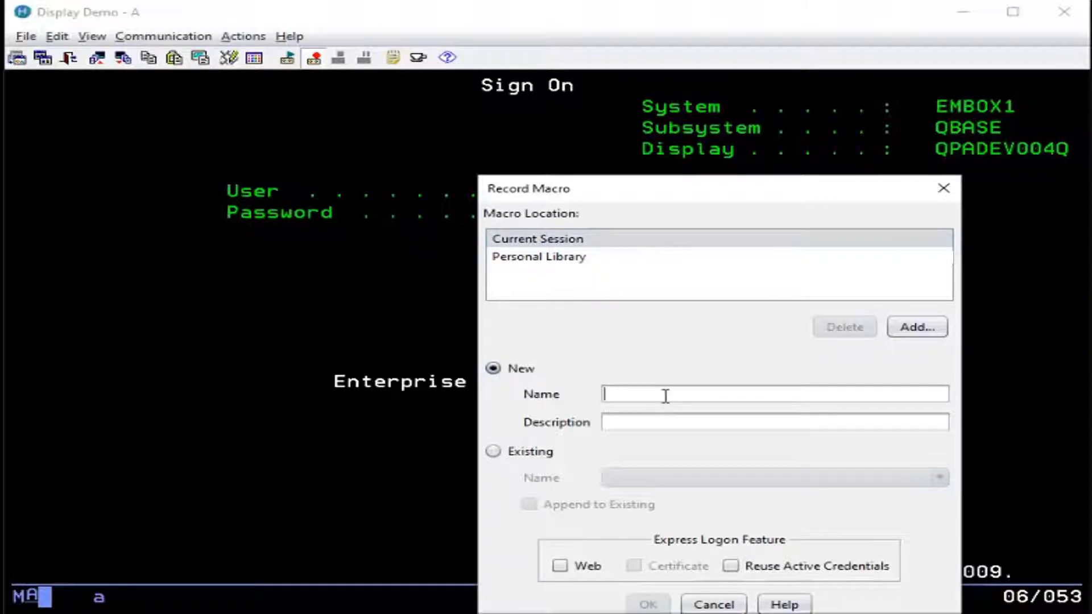
type("C")
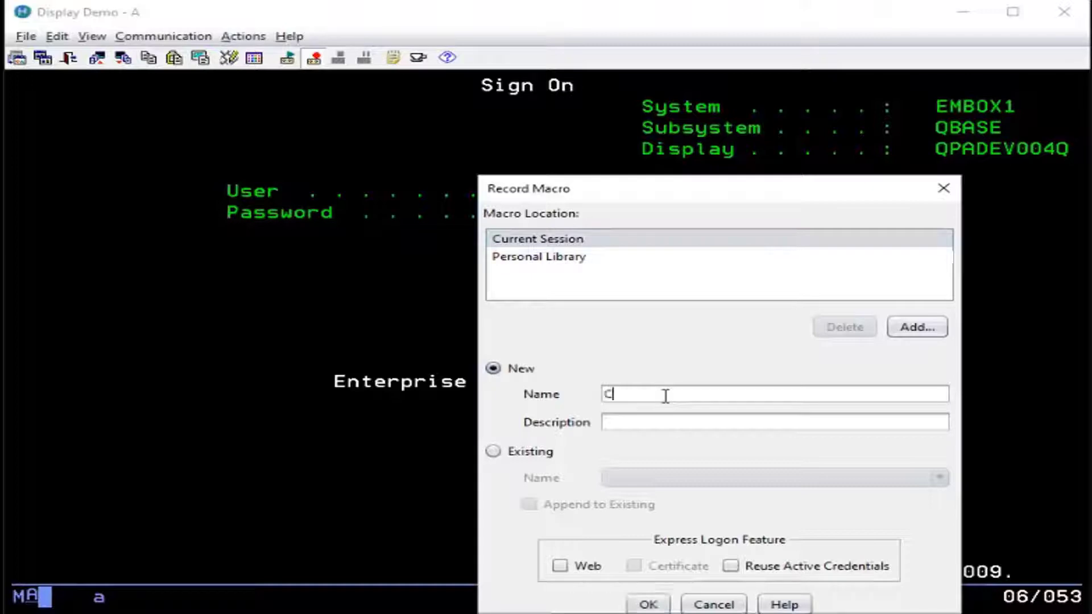
type("ldial")
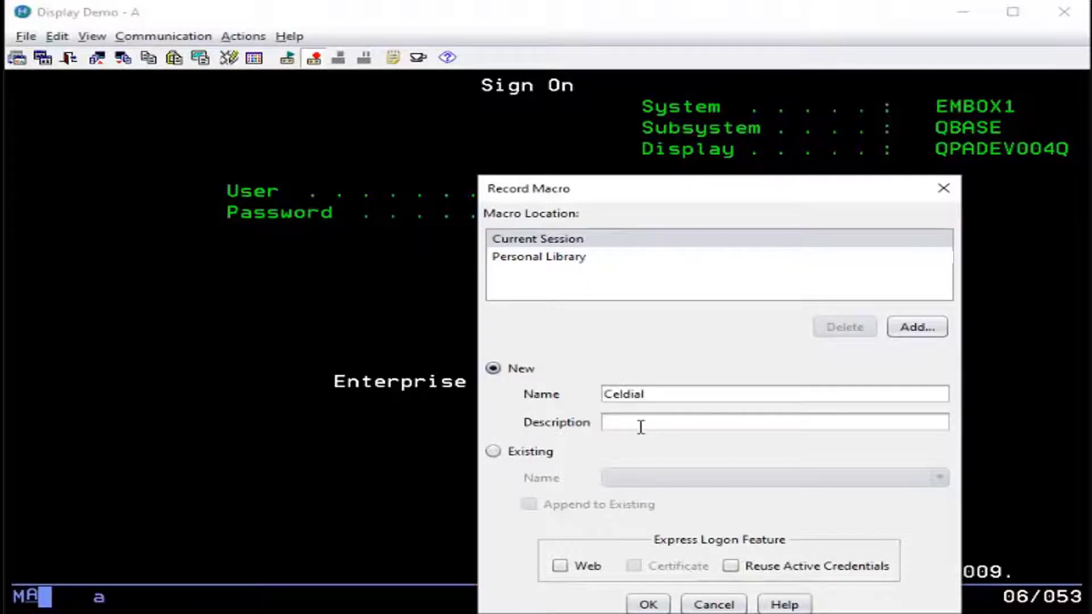
type("avigate to ")
type("Celd")
type("ial Appl")
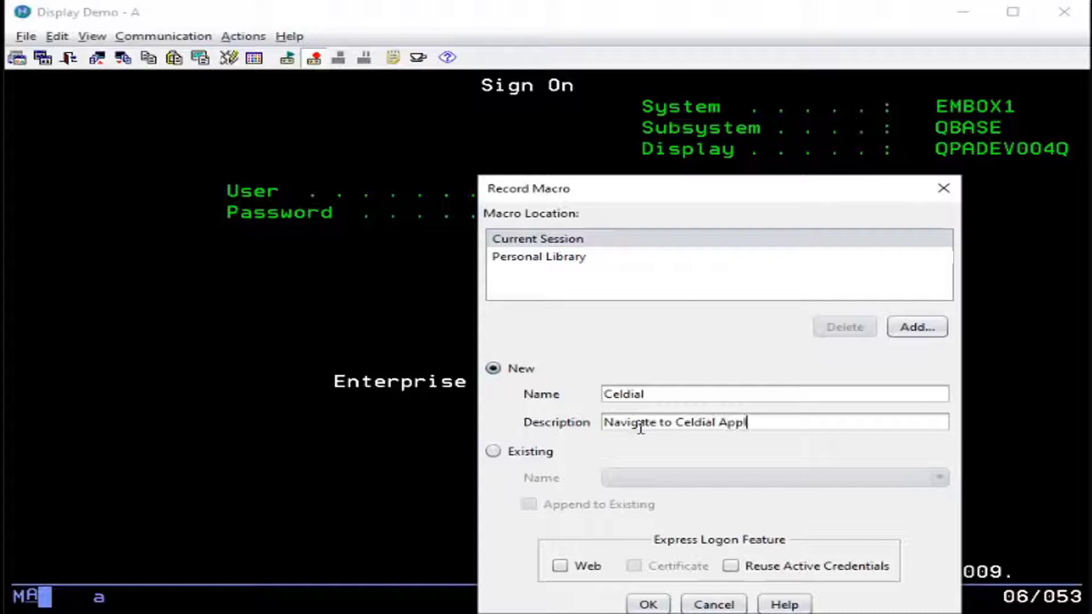
type("ication")
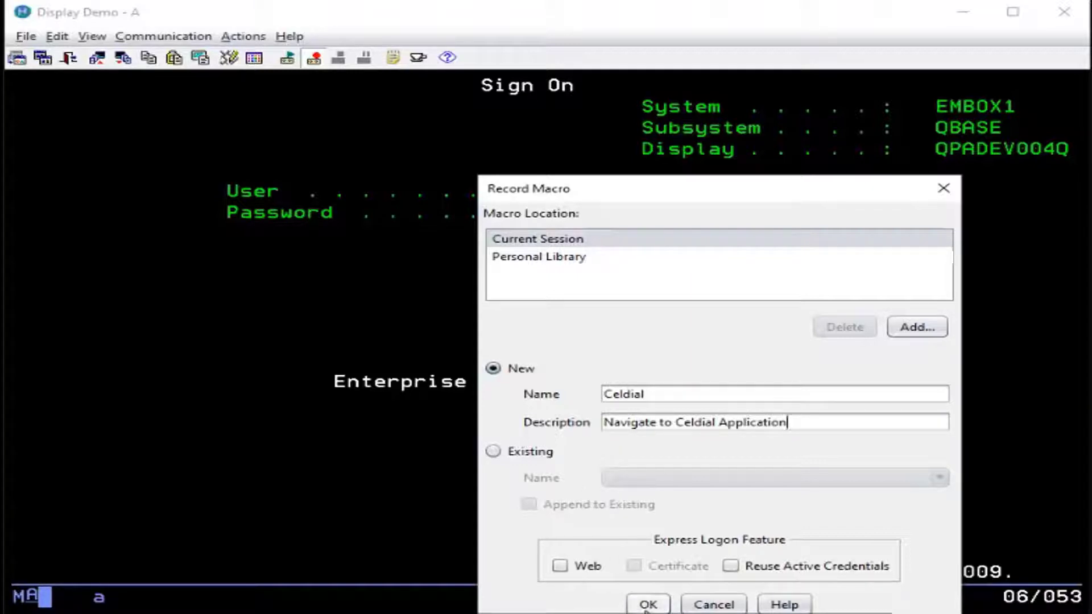
left_click(648, 604)
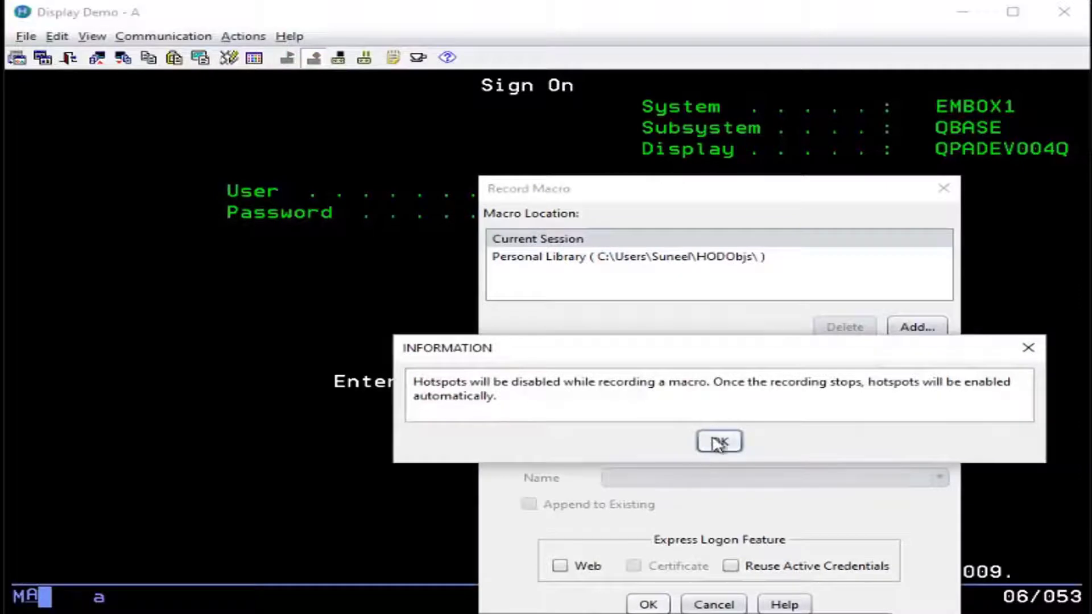
left_click(725, 442)
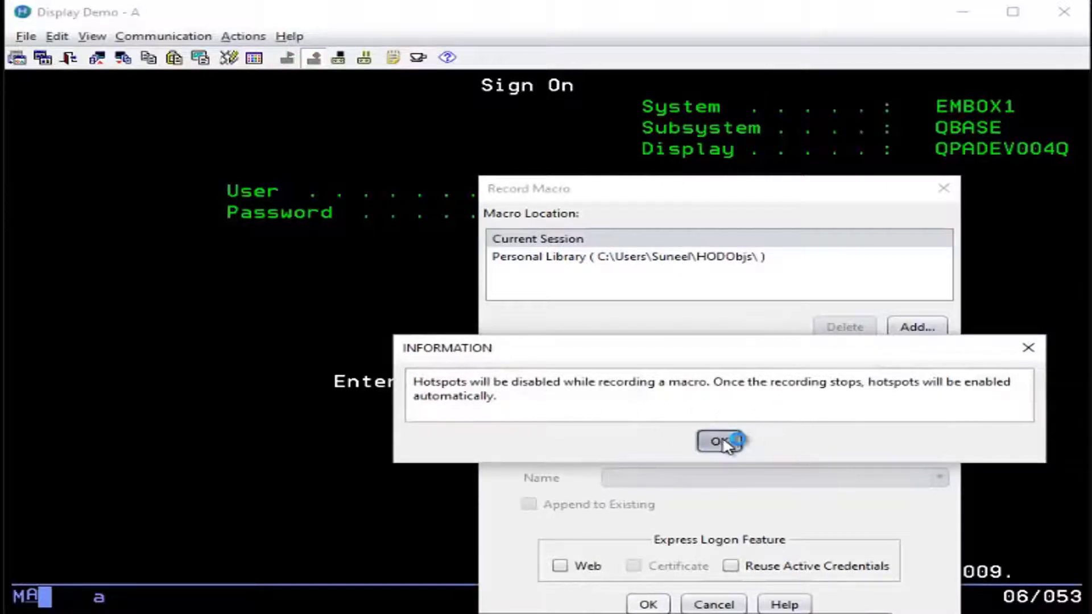
type("AT")
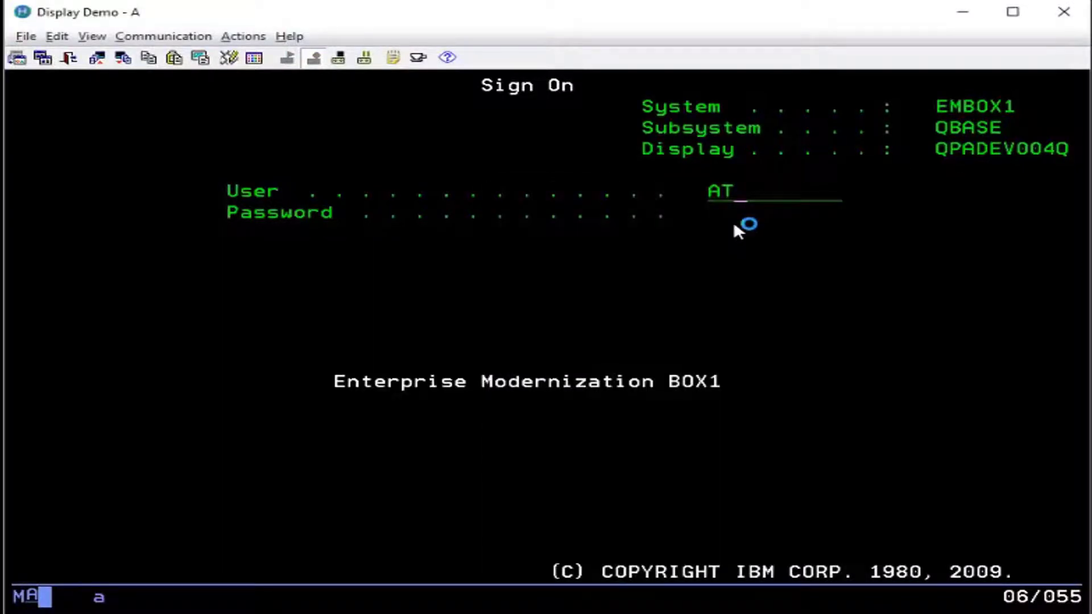
type("DEMO")
- Sign on with user ATDEMO and its password
key("Tab")
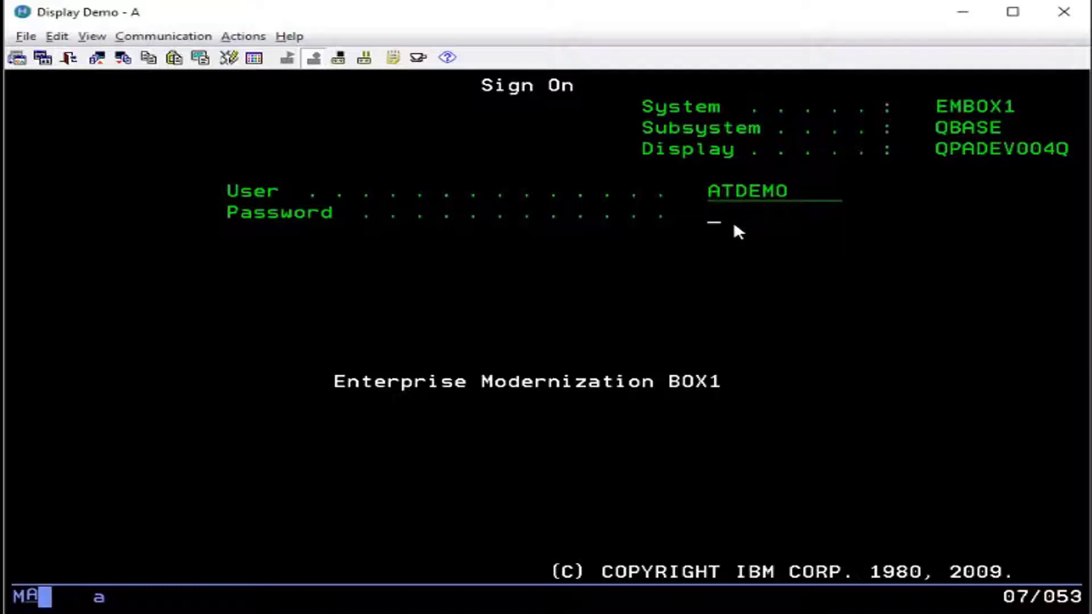
key("Return")
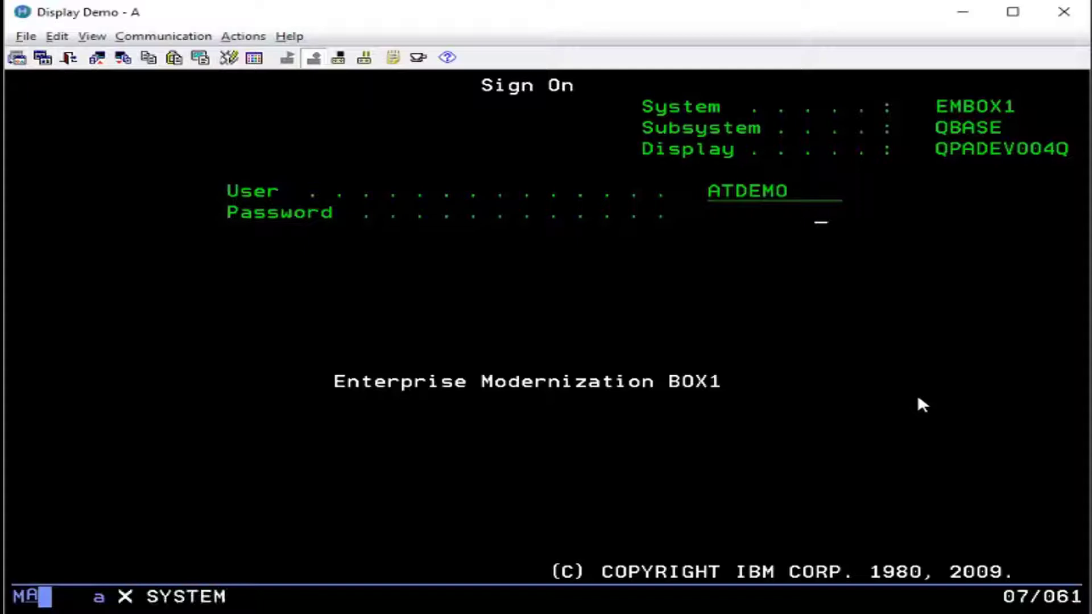
type("go c")
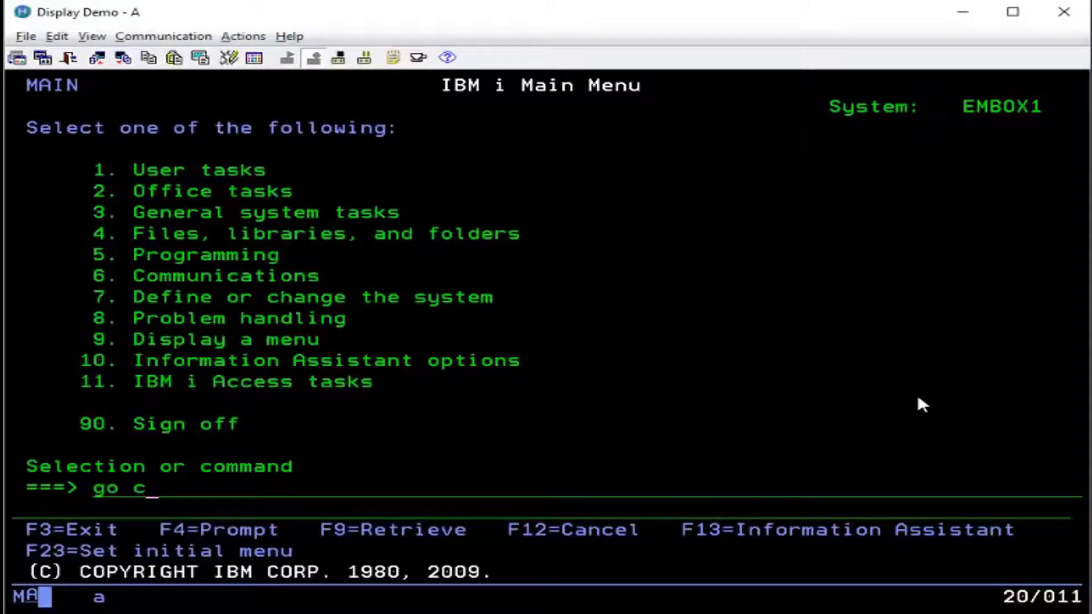
type("eldial")
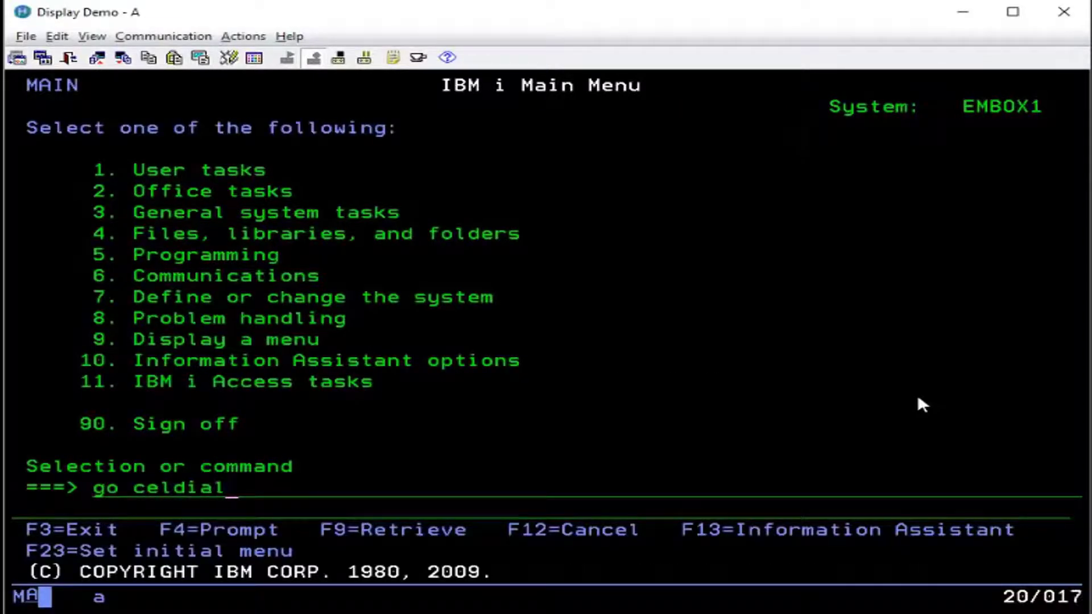
- Open customer SMI0001's details via go celdial customer inquiry option 1
key("Return")
type("1")
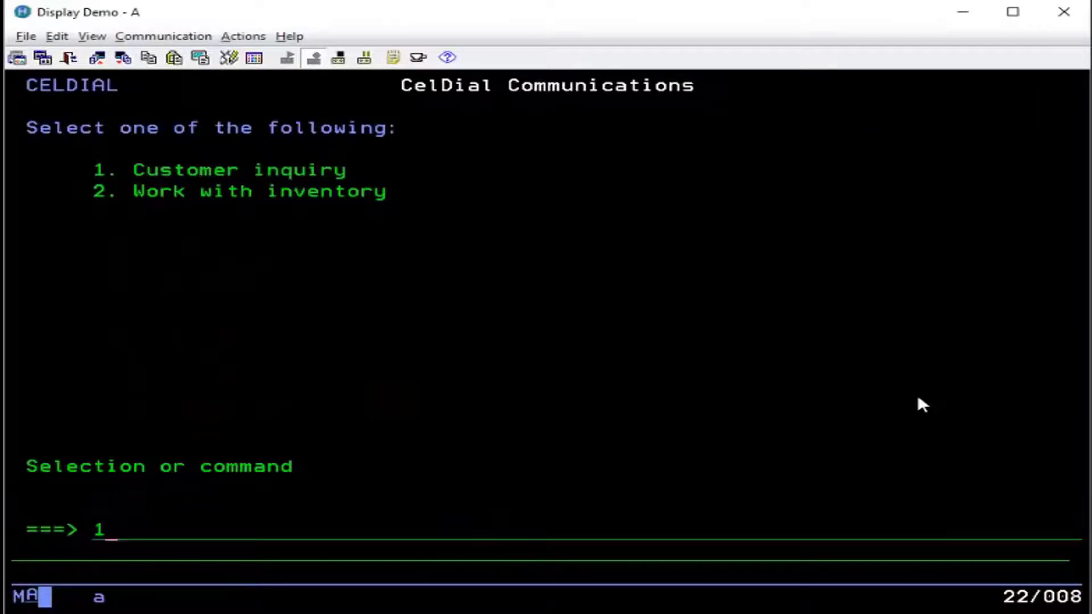
key("Return")
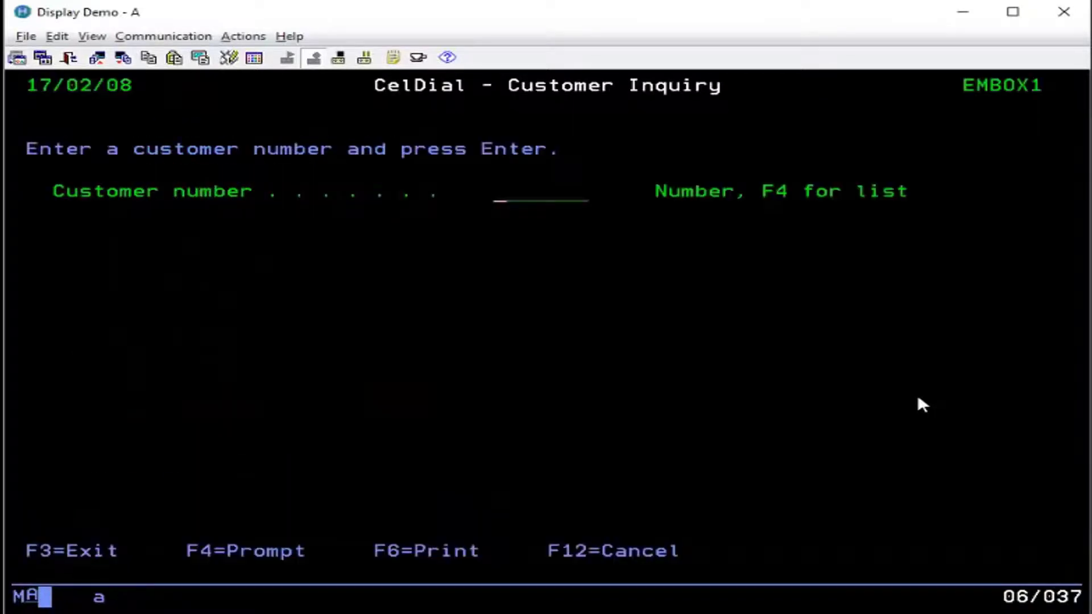
key("F4")
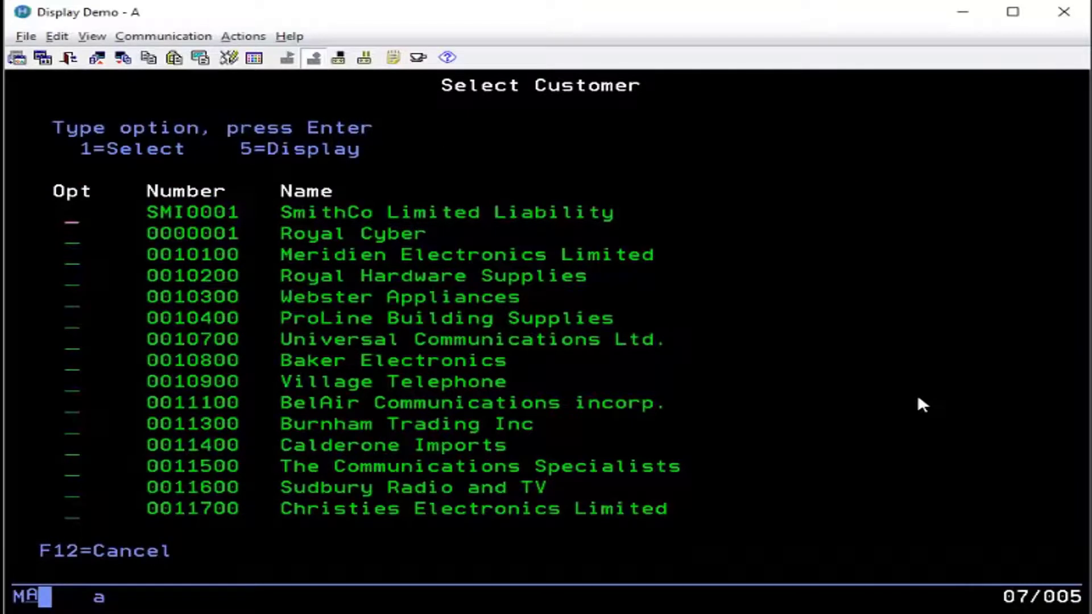
type("1")
key("Return")
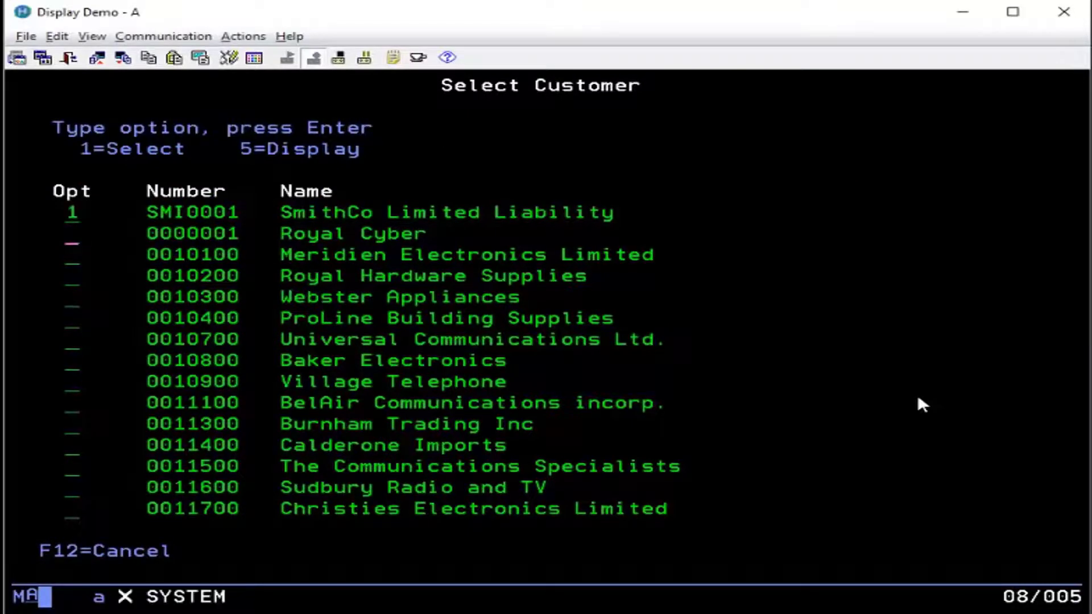
key("Return")
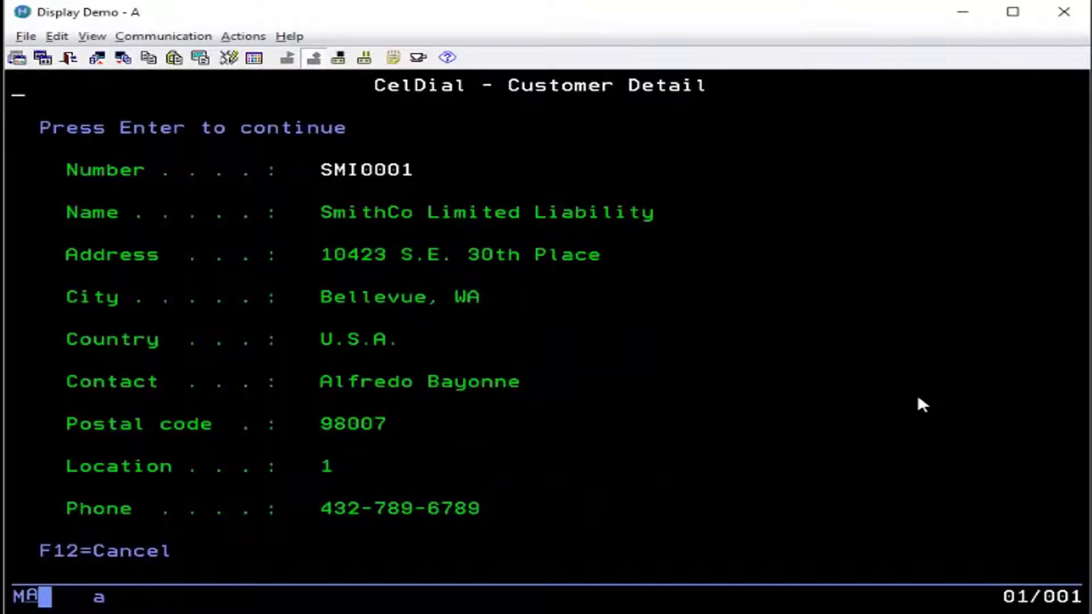
- Back out to the Main Menu, sign off with 90, and stop the macro recording
key("F12")
key("F12")
key("F3")
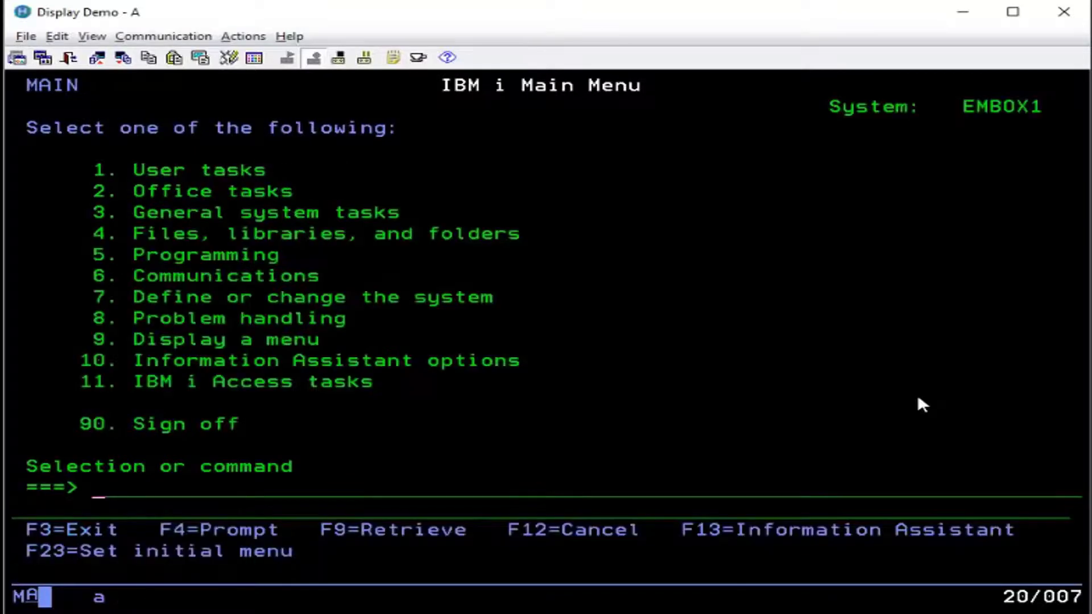
type("90")
key("Return")
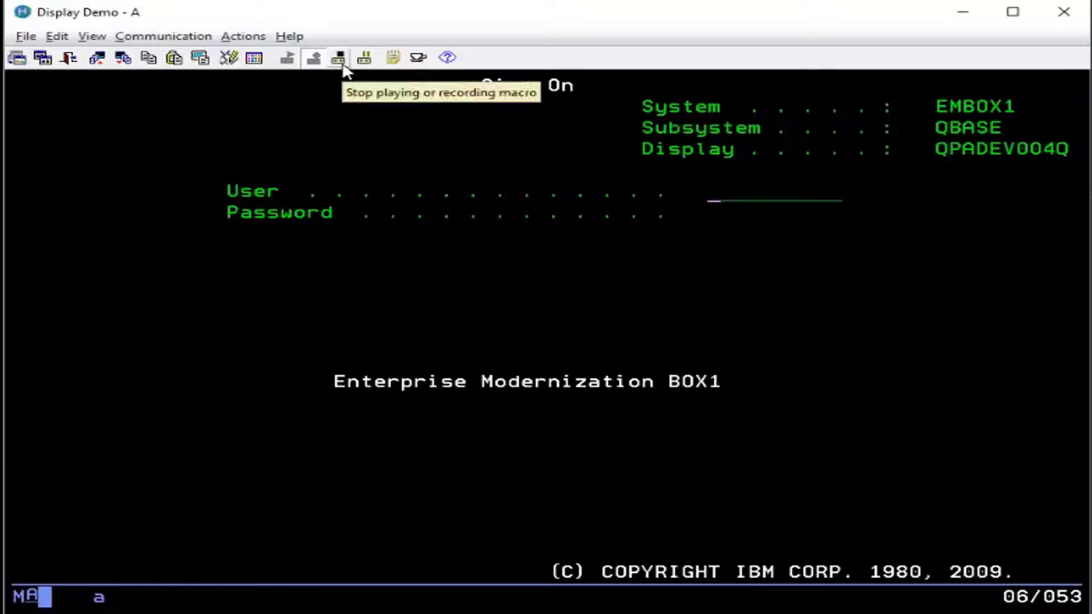
left_click(344, 65)
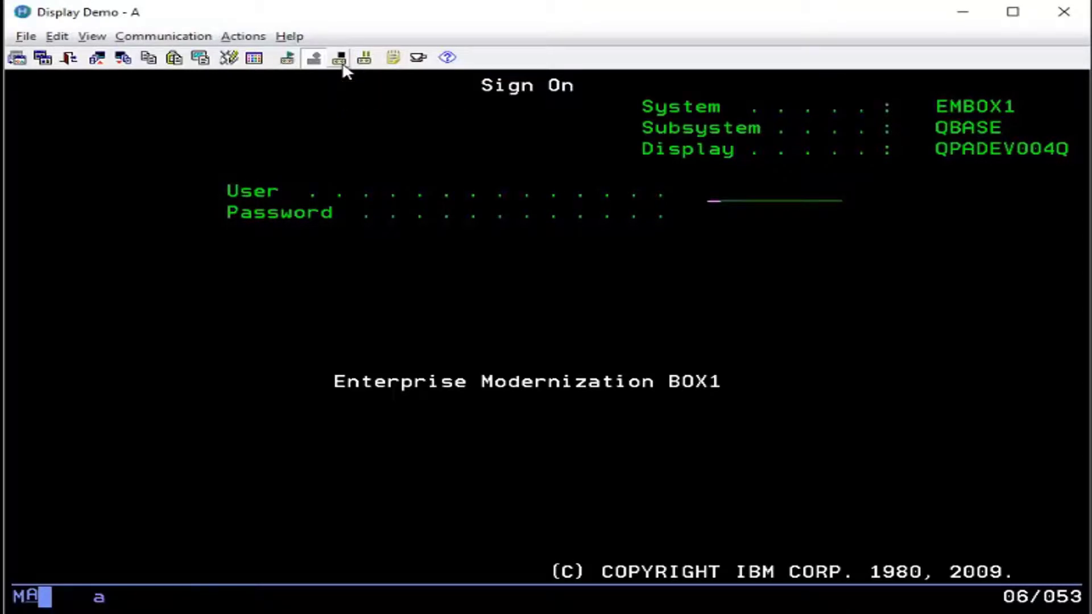
- Run the Celdial macro from the Play macro list
left_click(293, 66)
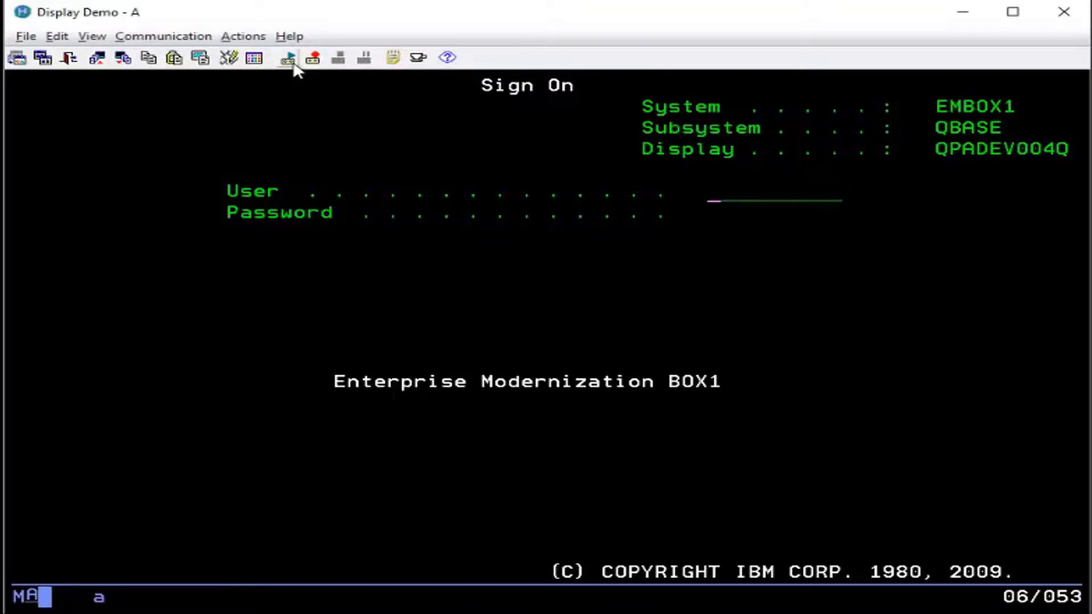
left_click(622, 383)
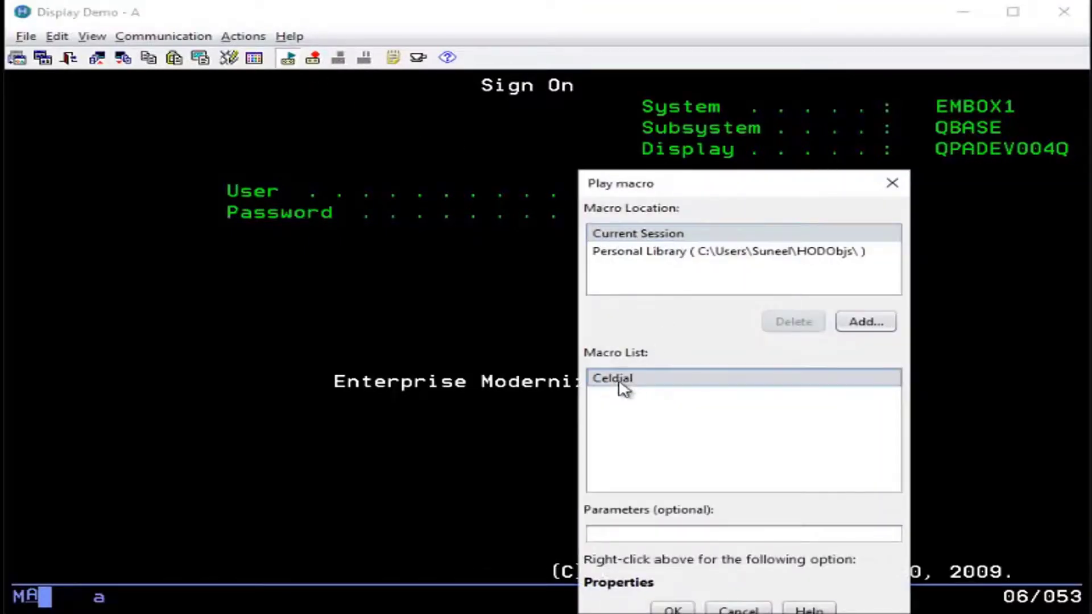
left_click(673, 611)
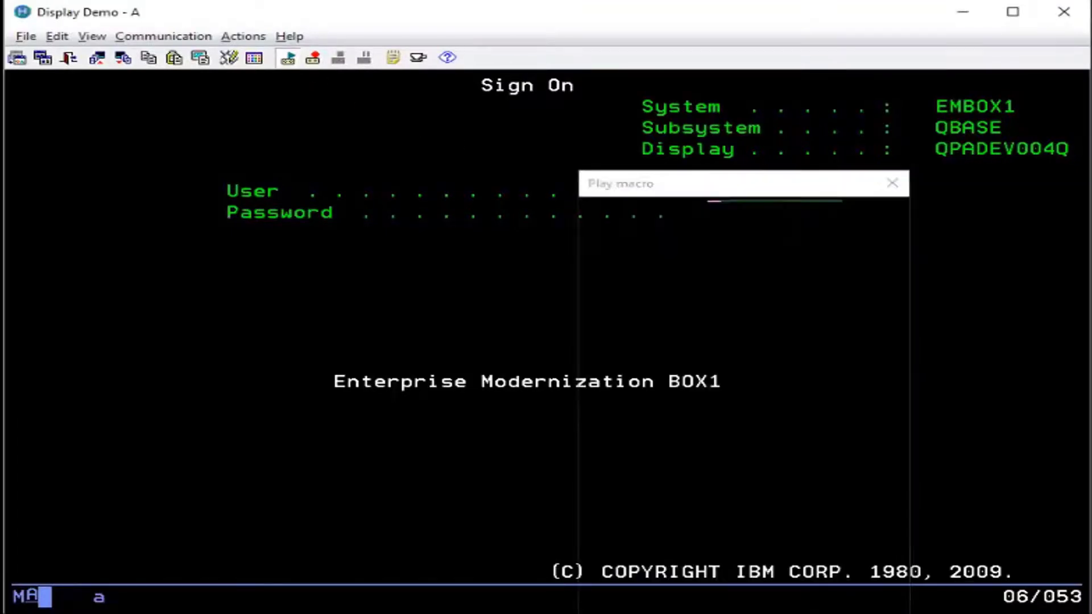